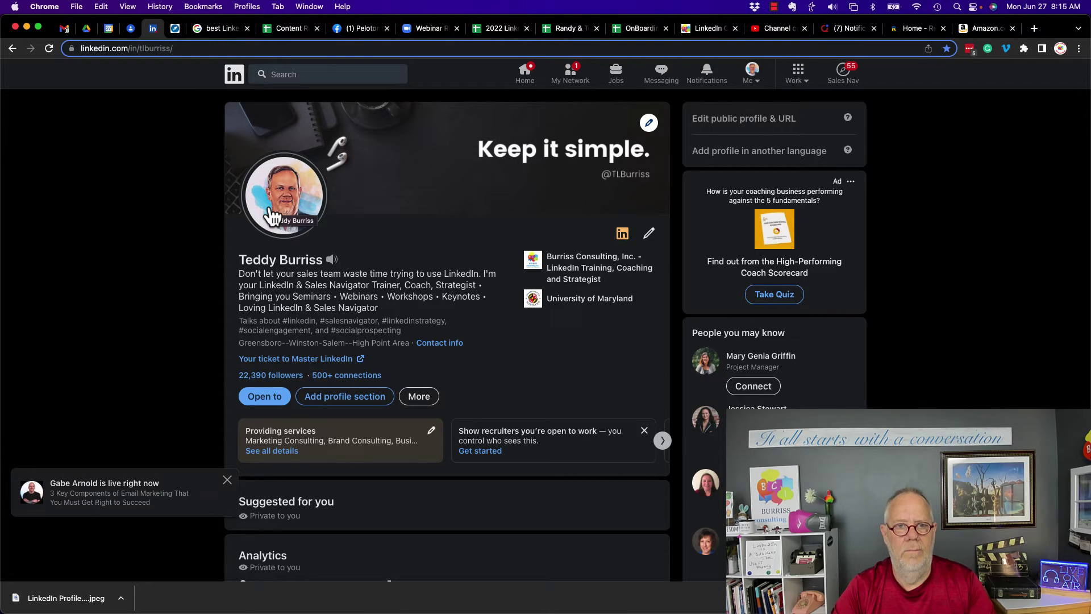
From the profile photo's View or edit option, open Add photo to start replacing the portrait
click(291, 222)
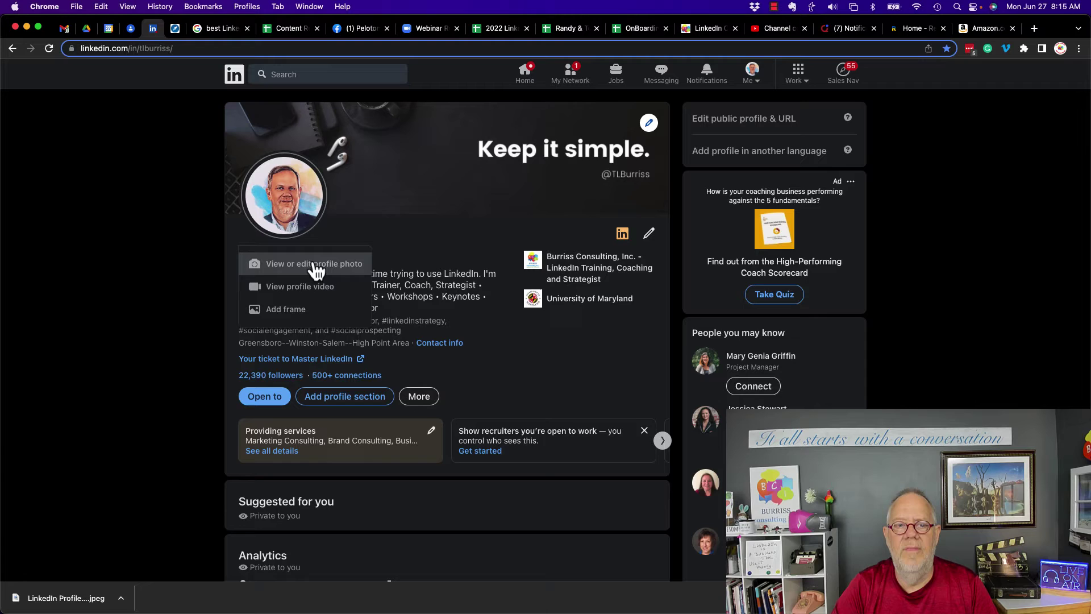
click(314, 267)
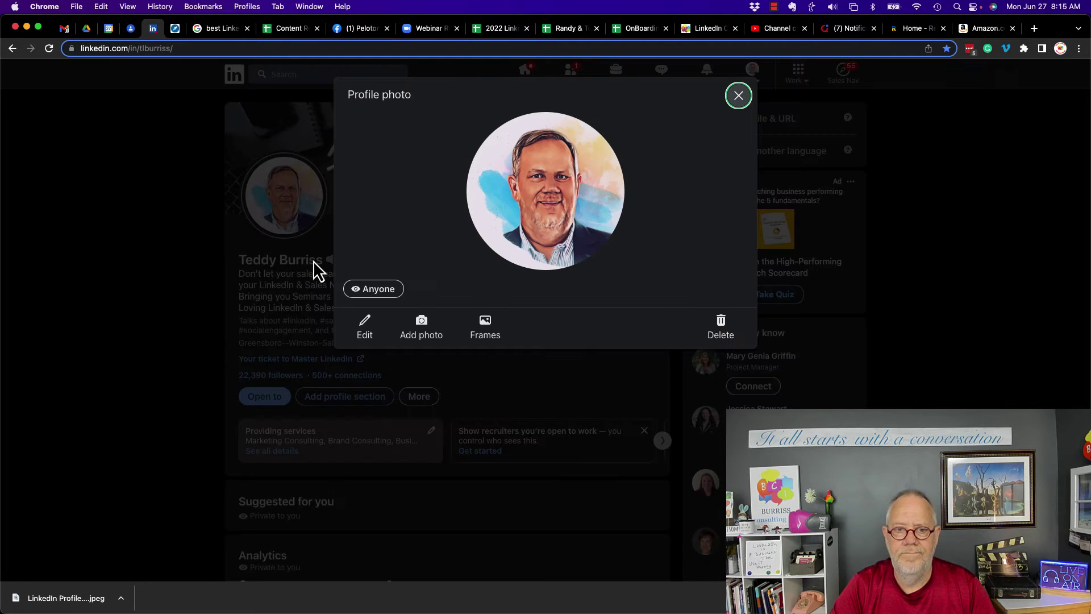
click(421, 333)
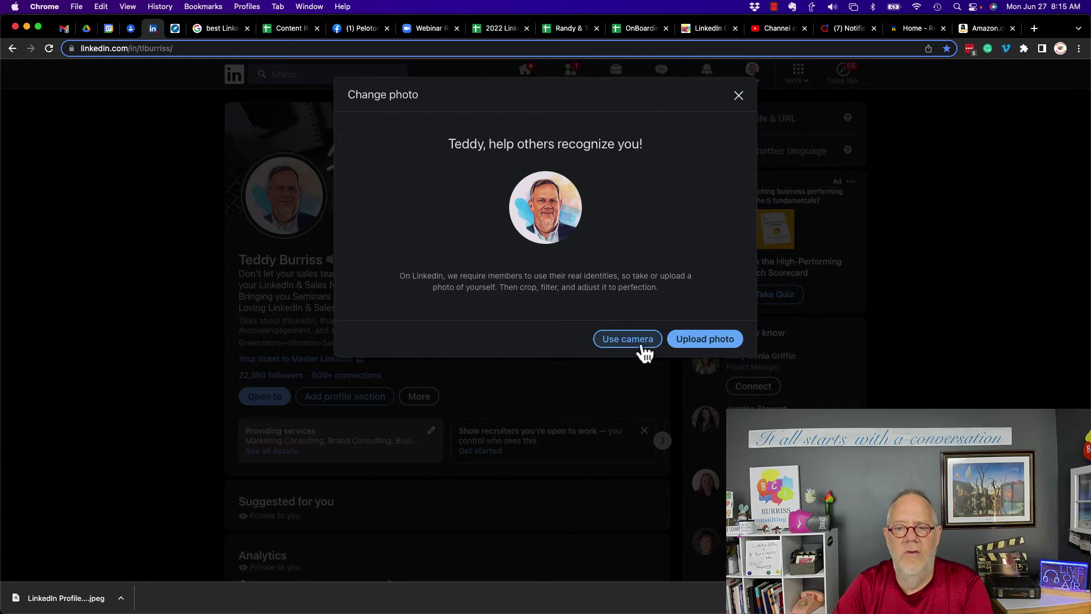
Rename IMG_2982.jpg to 'teddy Burriss Profile' and upload it as the profile photo
click(707, 343)
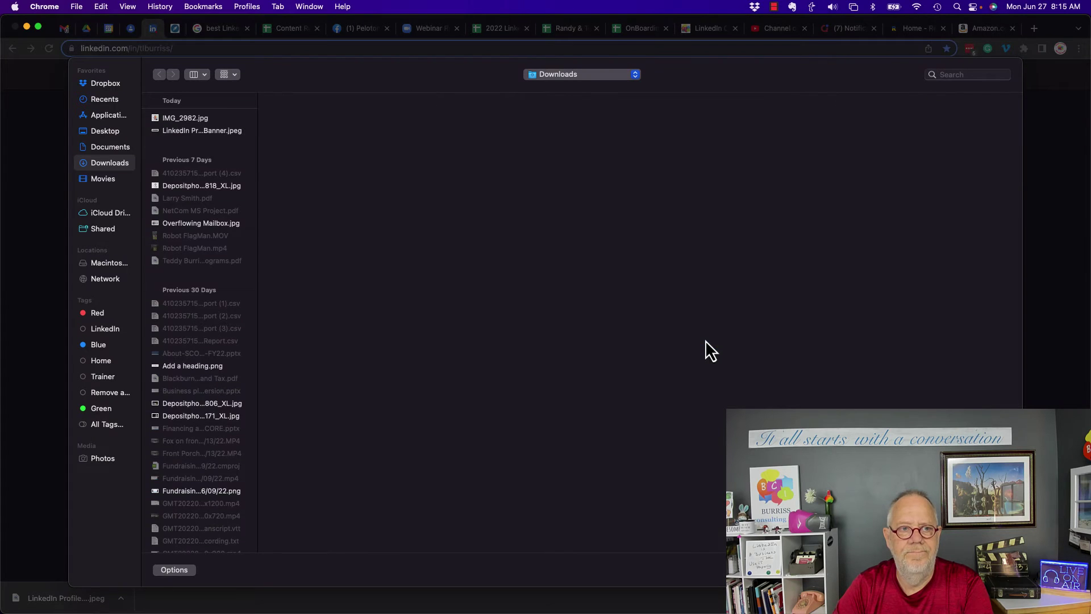
click(182, 118)
right_click(183, 118)
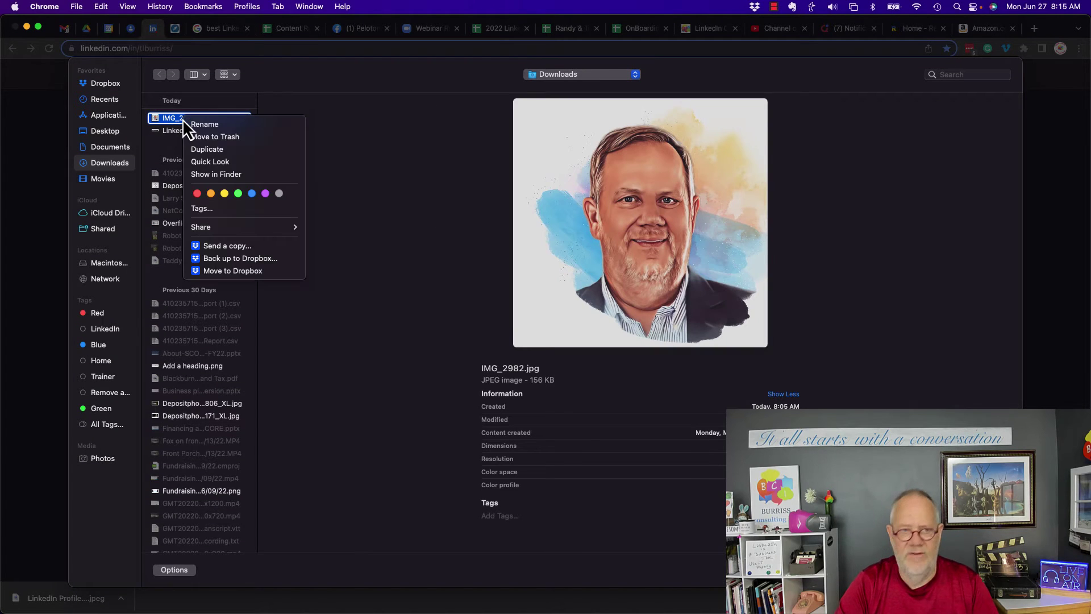
click(199, 124)
text(teddy Bur)
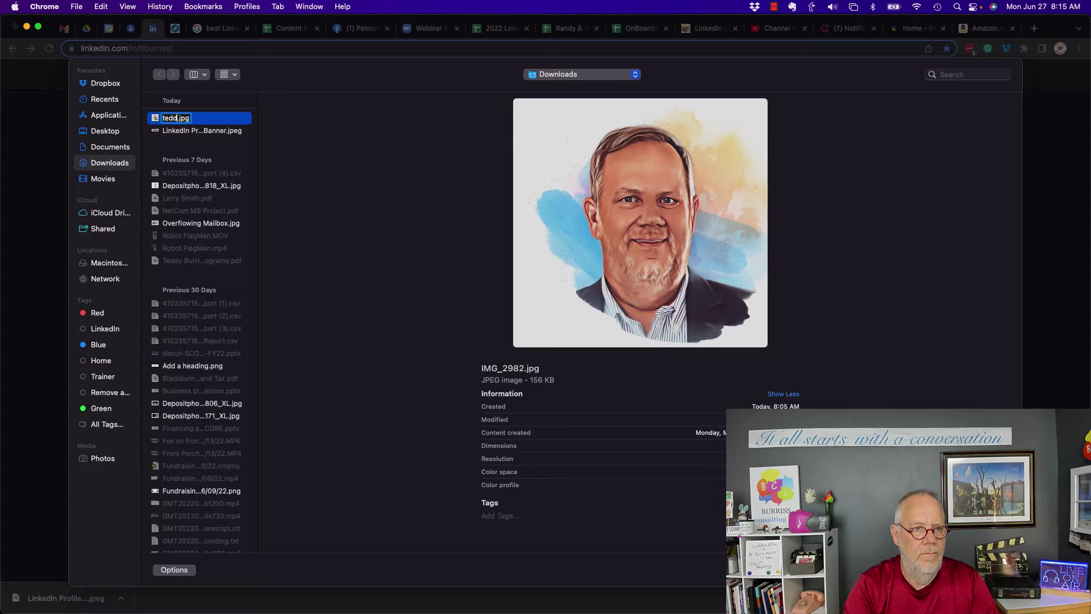
text(riss Profile)
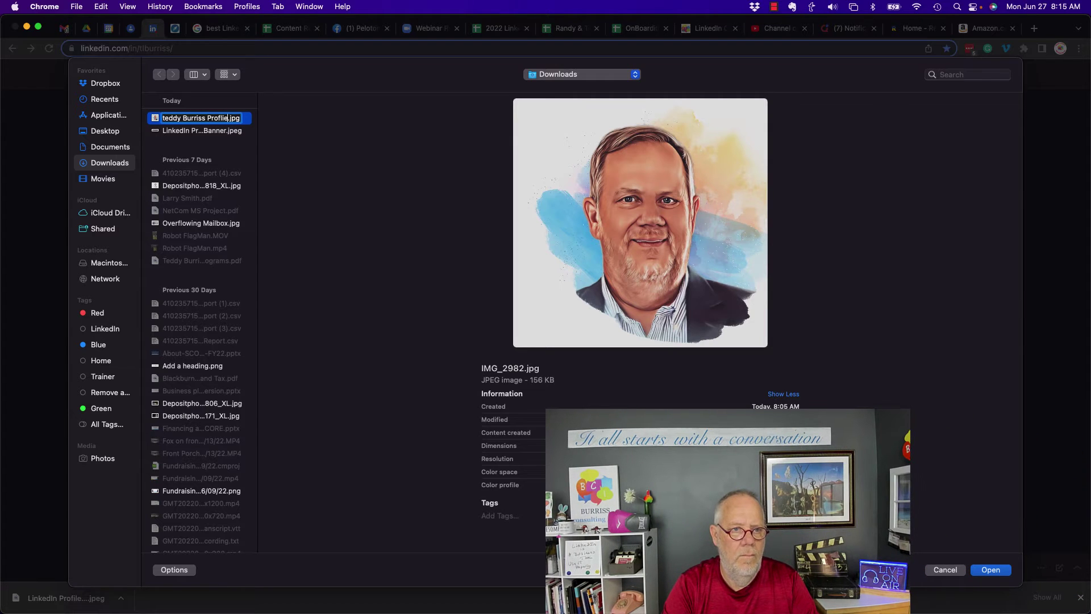
key(Return)
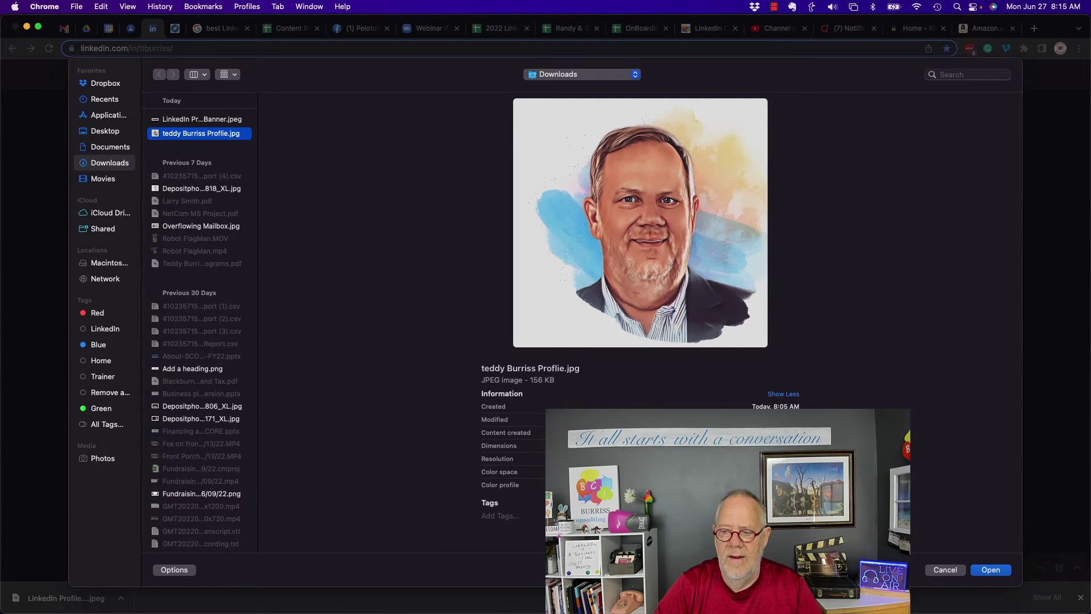
click(988, 573)
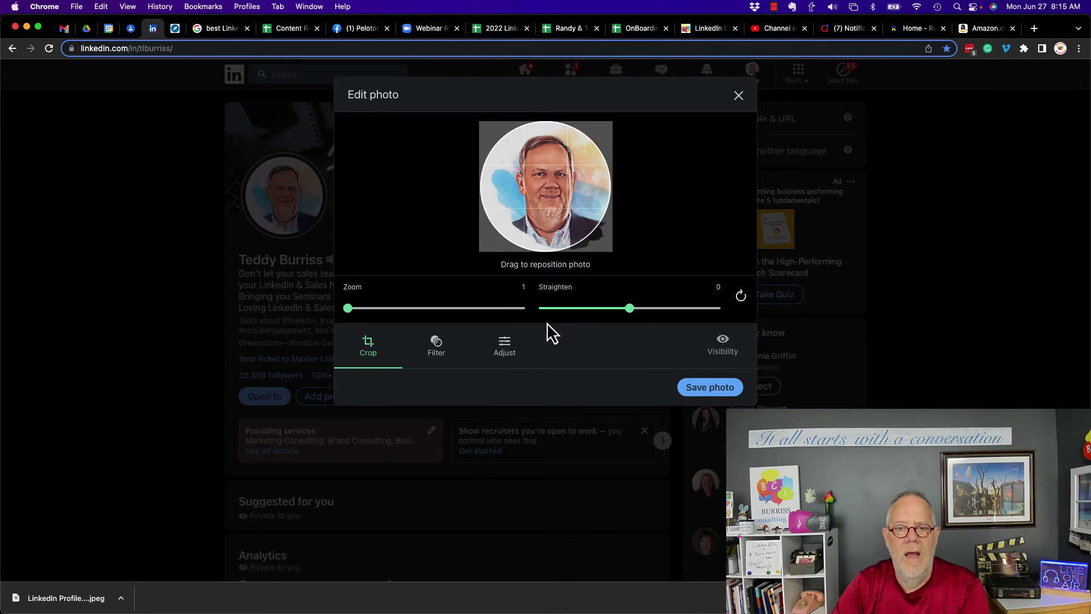
Apply the Edge filter to the portrait after comparing it with Prime and the original
click(435, 344)
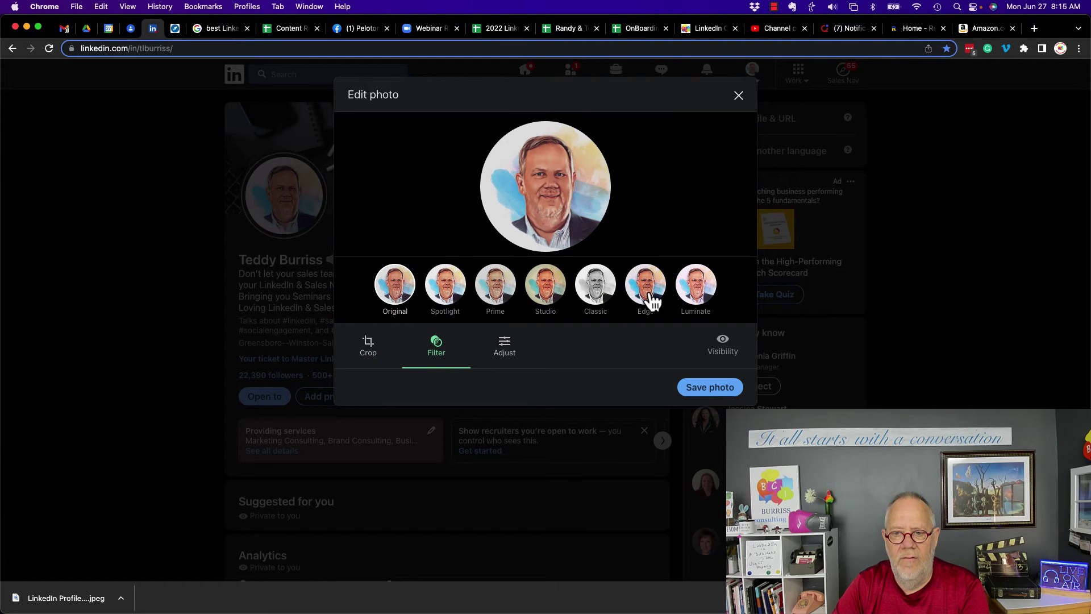
click(651, 299)
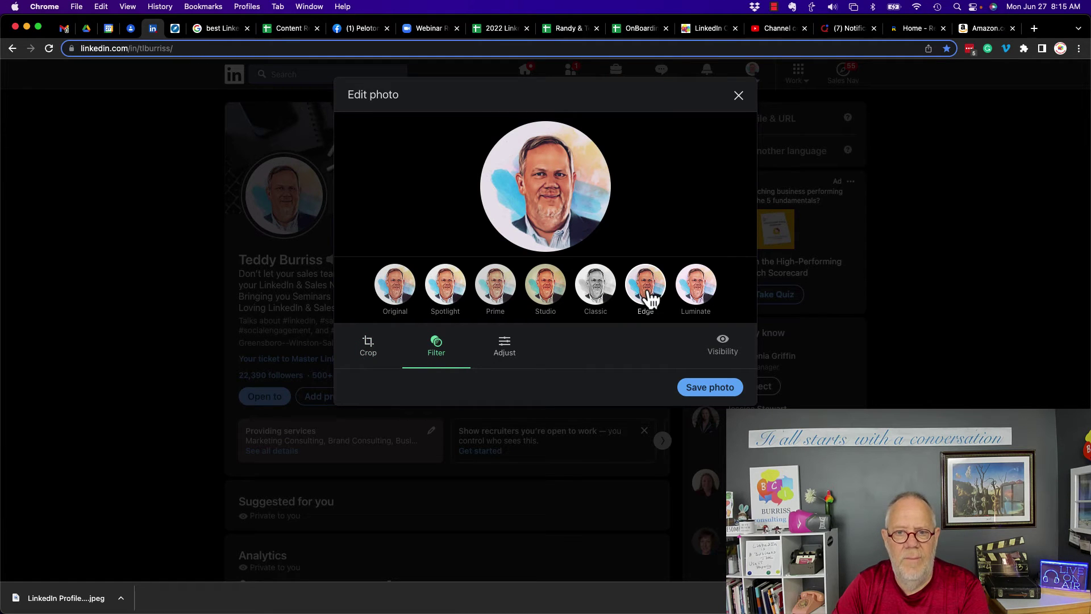
click(490, 293)
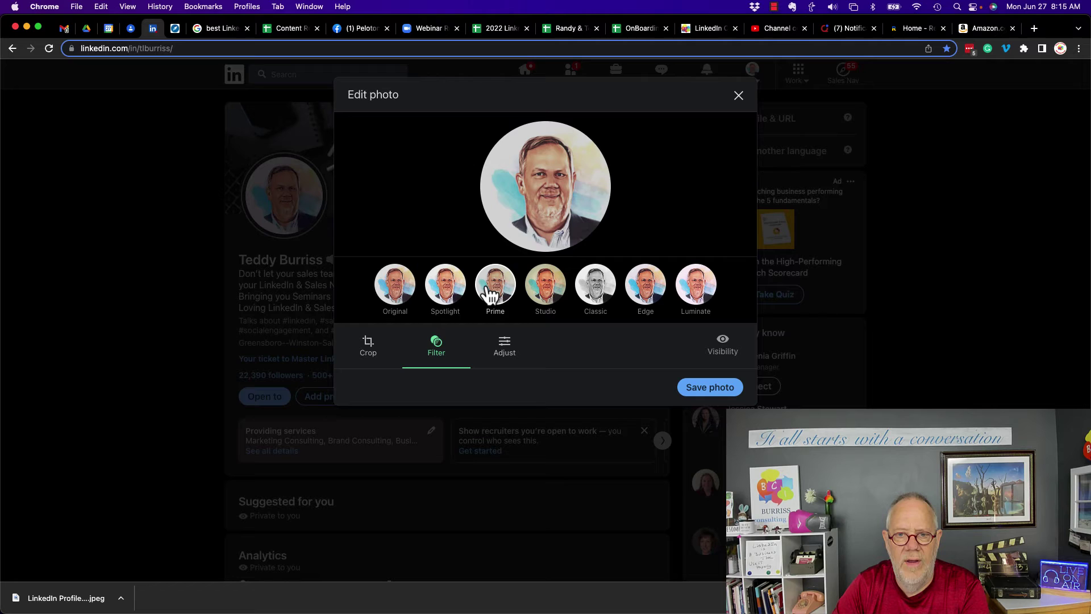
click(396, 295)
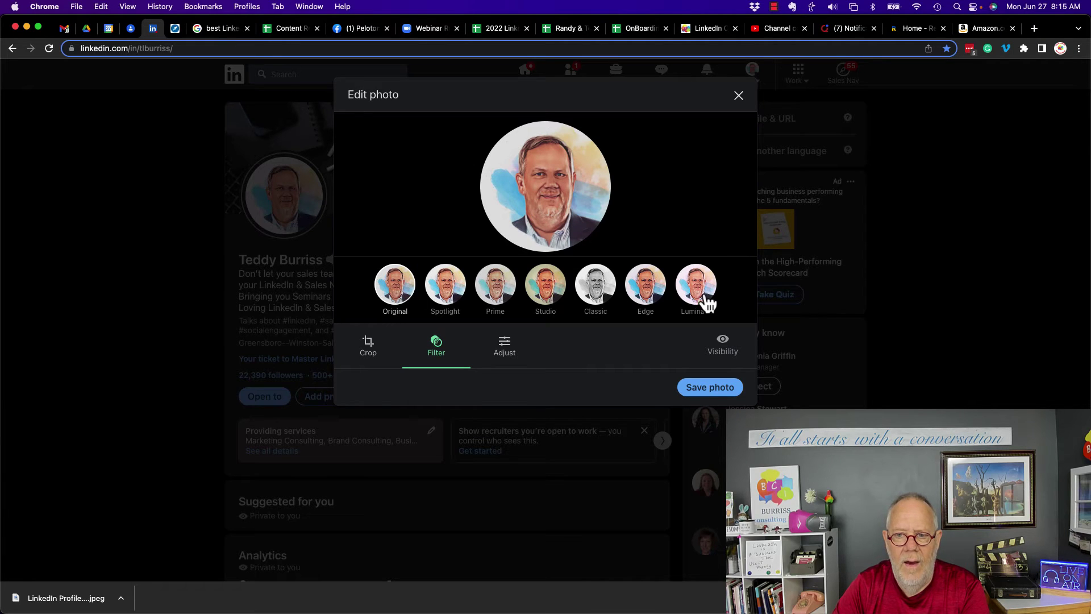
click(652, 294)
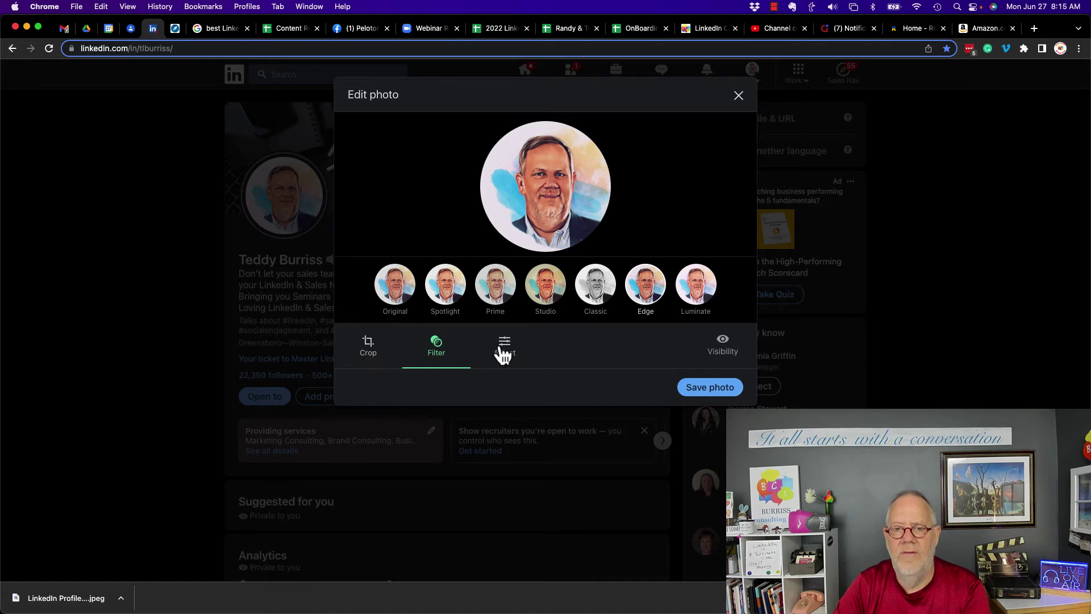
Set the photo's visibility to Anyone and save the edited profile photo
click(504, 350)
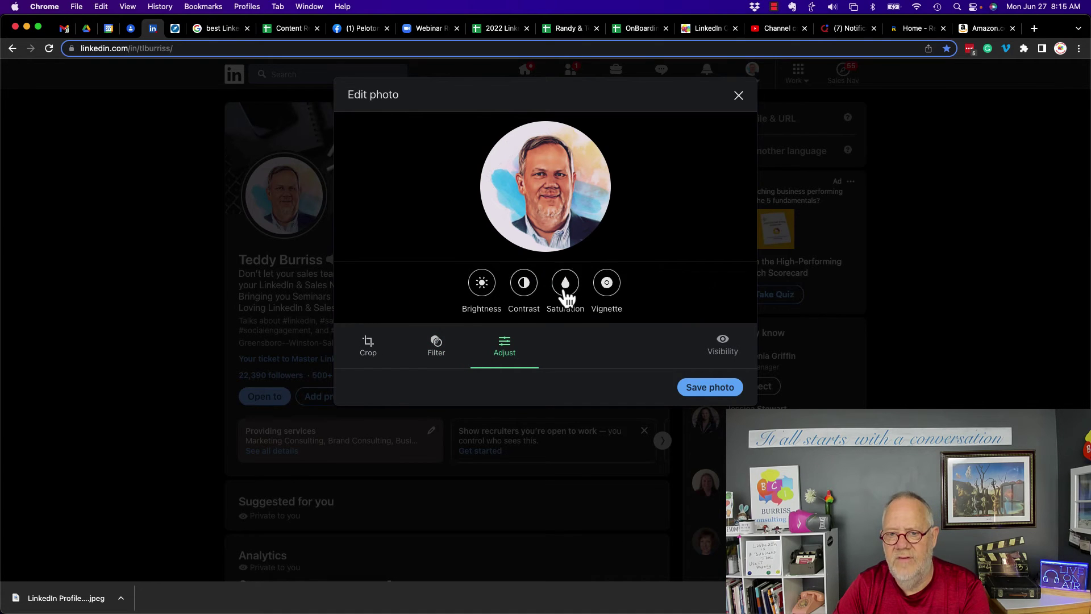
click(723, 347)
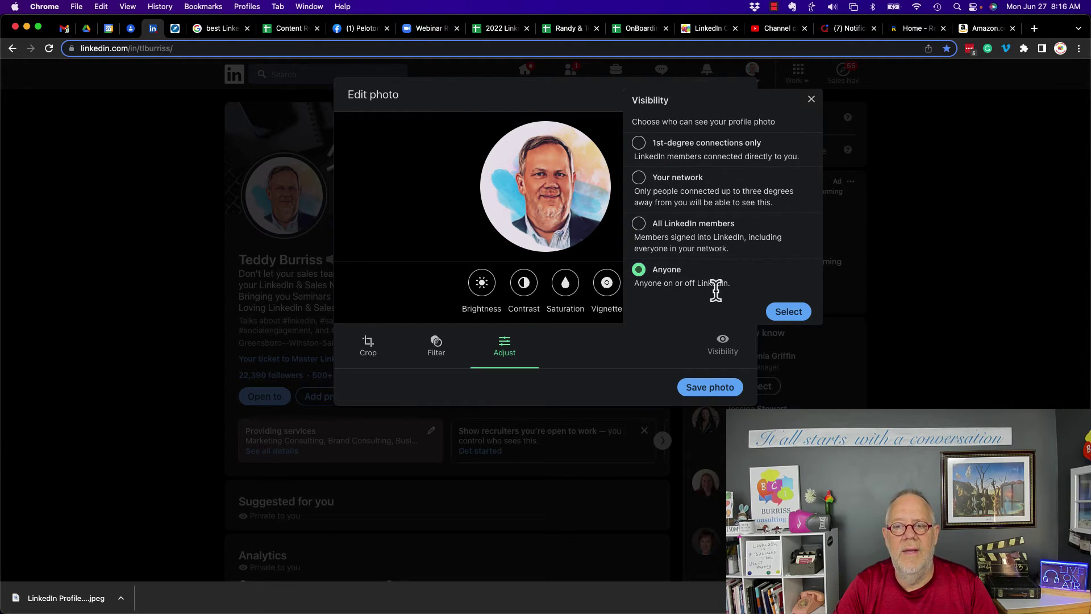
click(789, 314)
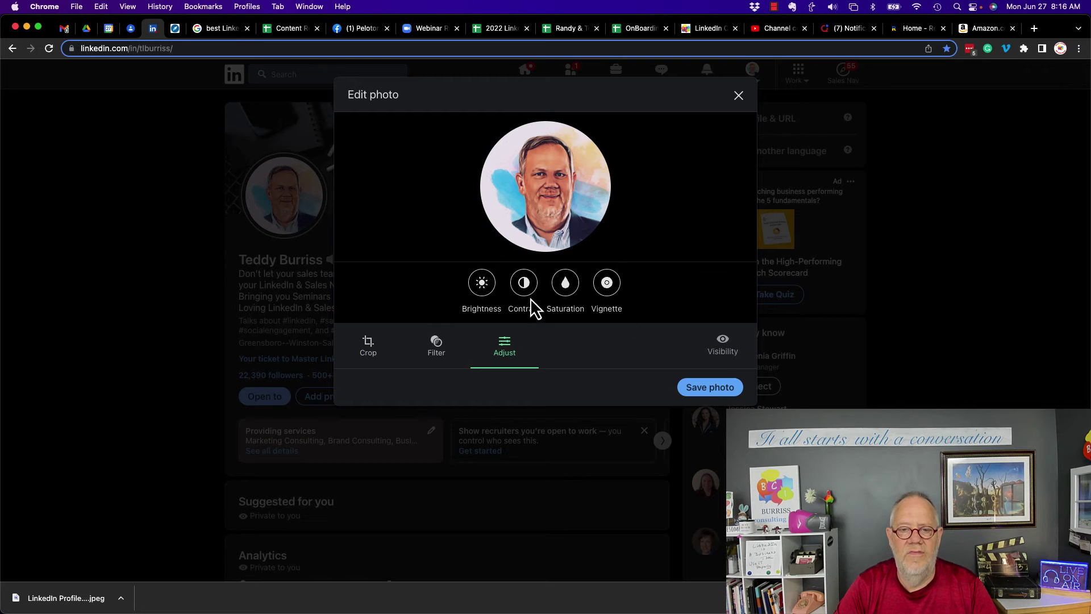
click(715, 392)
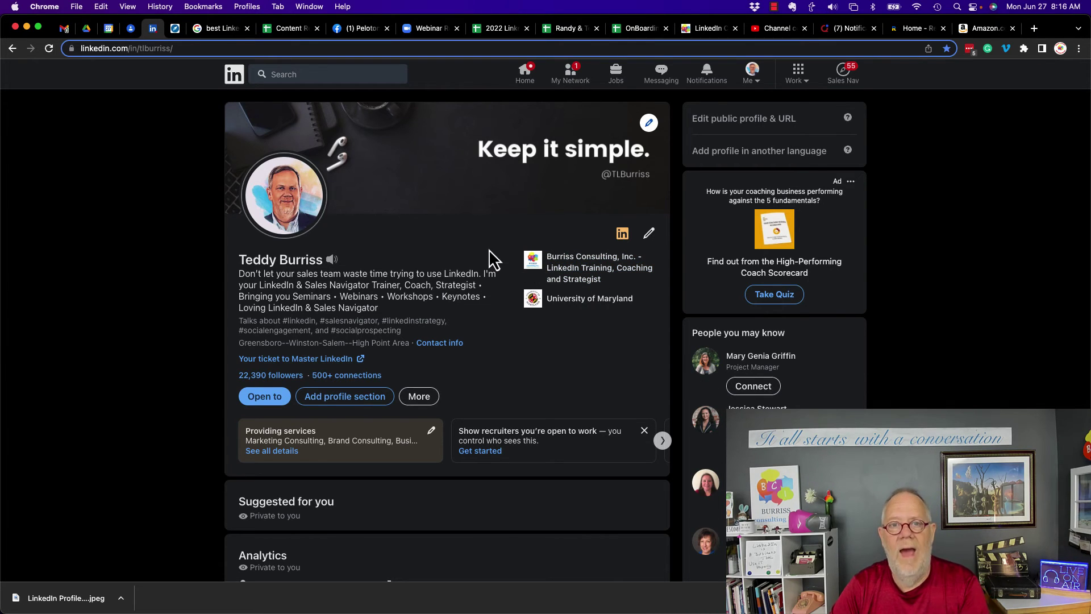
Open Add a background from the banner's pencil icon and browse the preset banner images
click(649, 123)
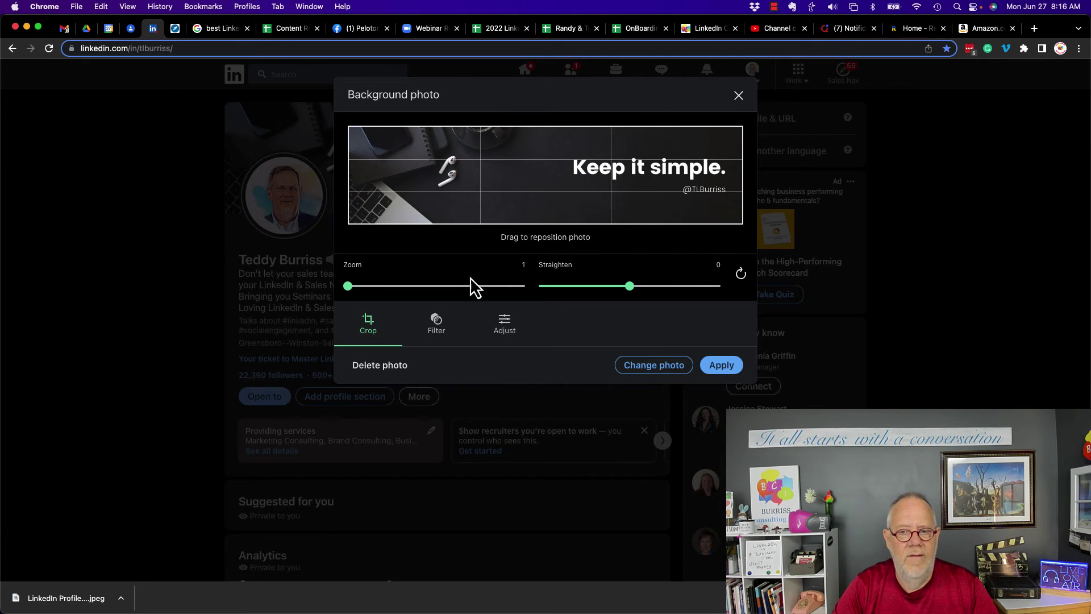
click(653, 366)
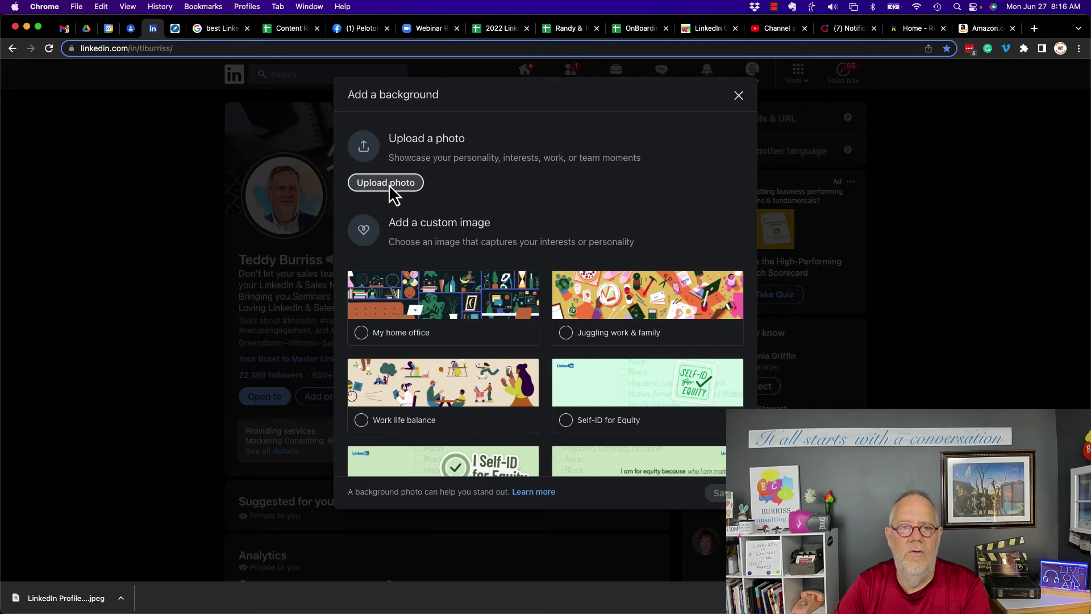
scroll(524, 432, down, 1)
scroll(524, 432, down, 2)
scroll(524, 432, down, 3)
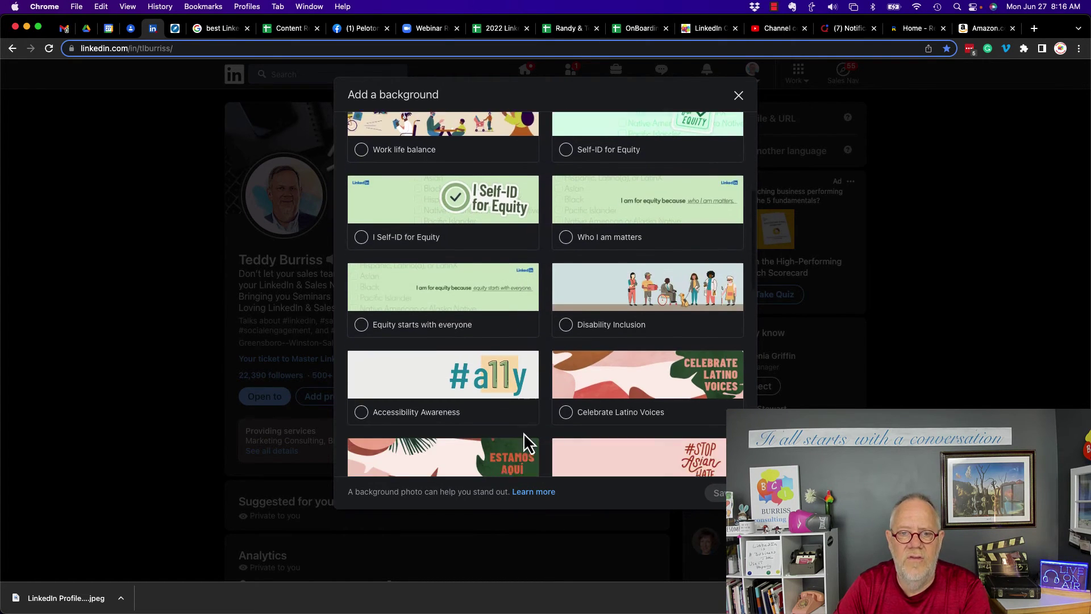
scroll(523, 432, down, 1)
scroll(524, 432, down, 2)
scroll(523, 432, down, 1)
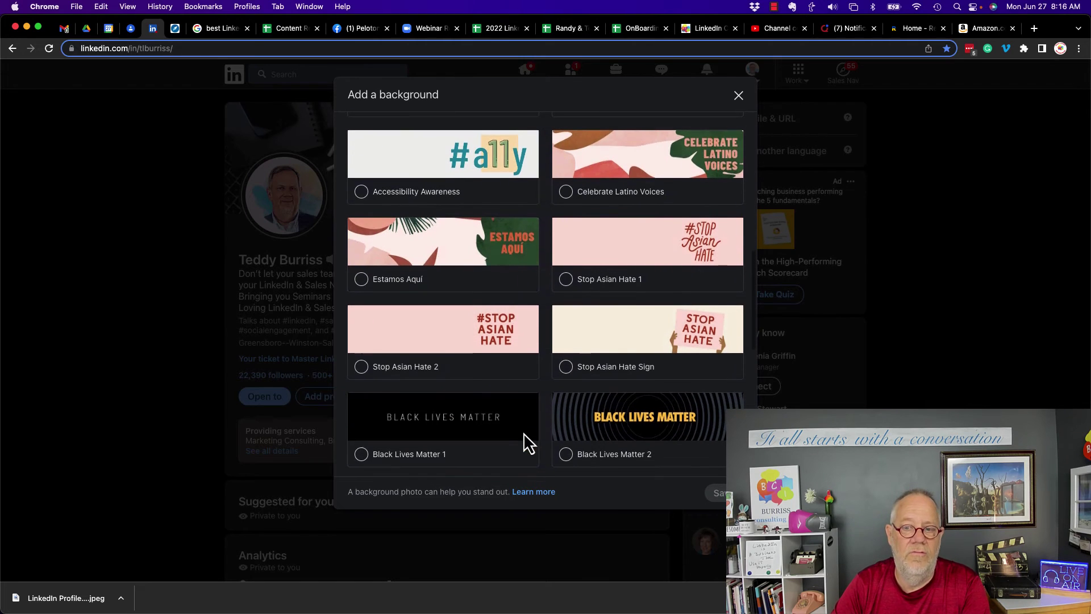
scroll(523, 440, down, 3)
scroll(524, 441, down, 2)
scroll(524, 441, down, 3)
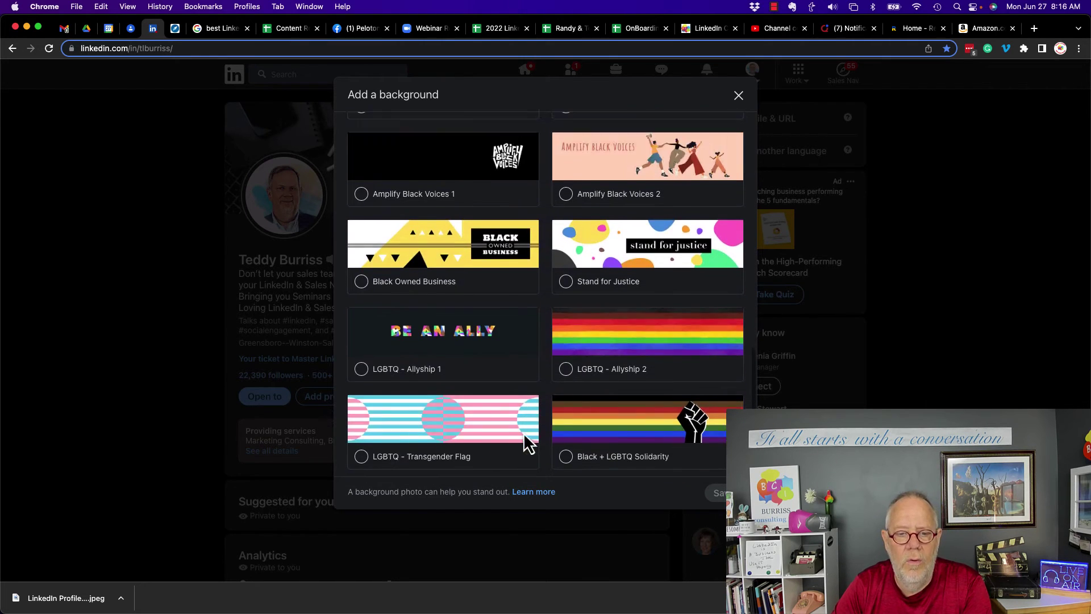
scroll(524, 434, up, 10)
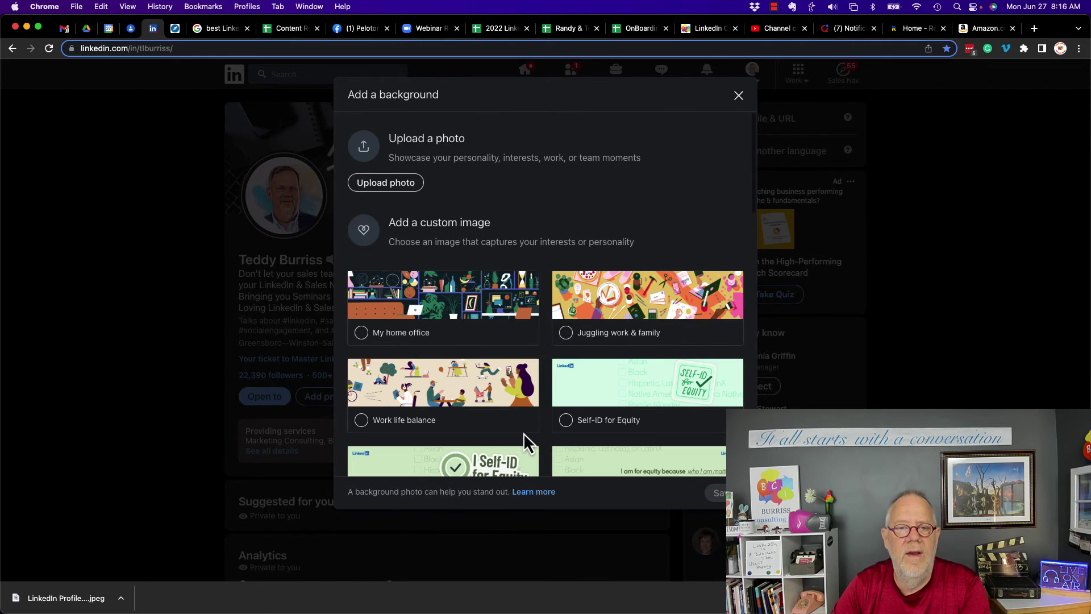
Prefix LinkedIn Profile Banner.jpeg with 'Teddy Burriss' and upload it as the background
click(390, 188)
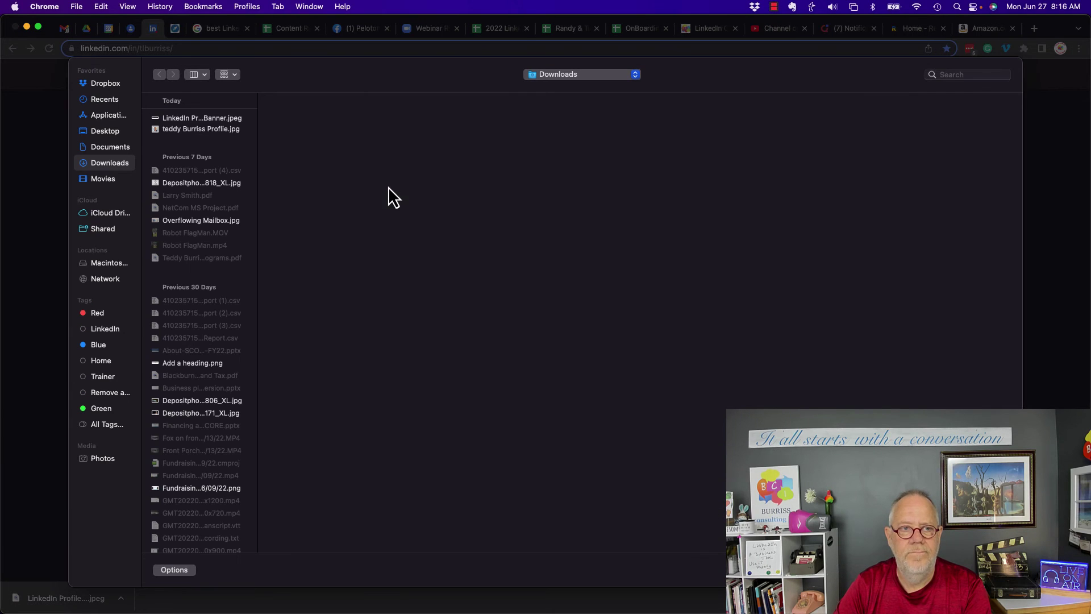
click(205, 119)
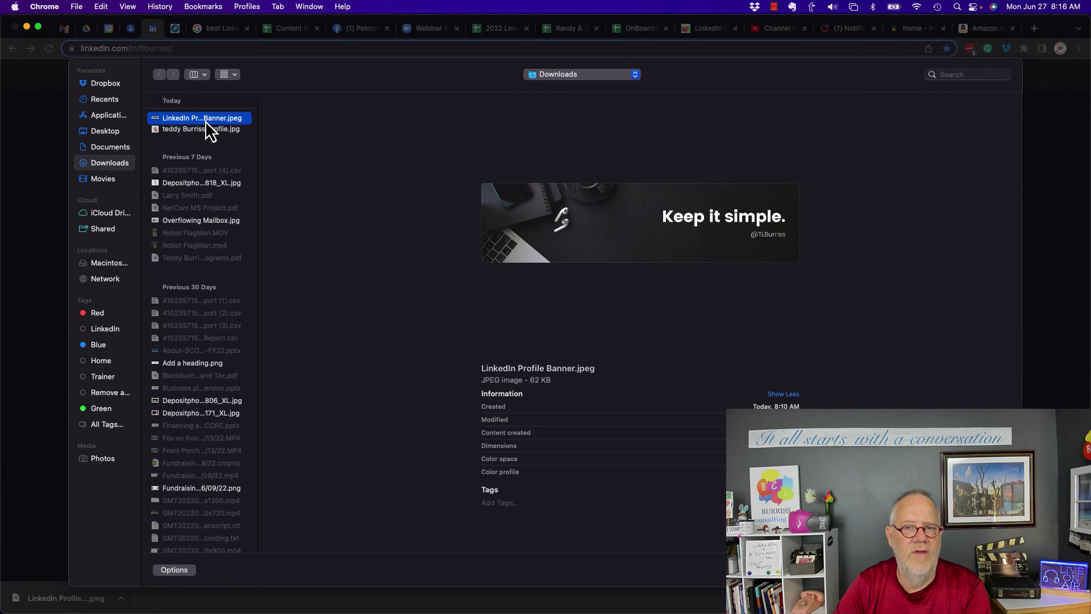
right_click(204, 119)
click(227, 127)
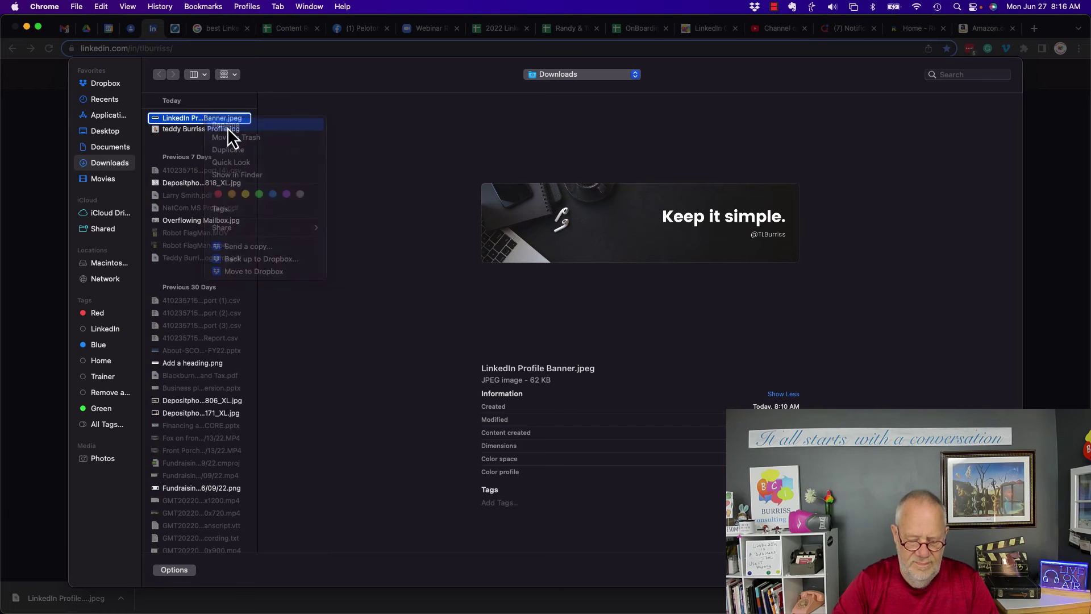
key(Left)
text(Teddy )
text(Burri)
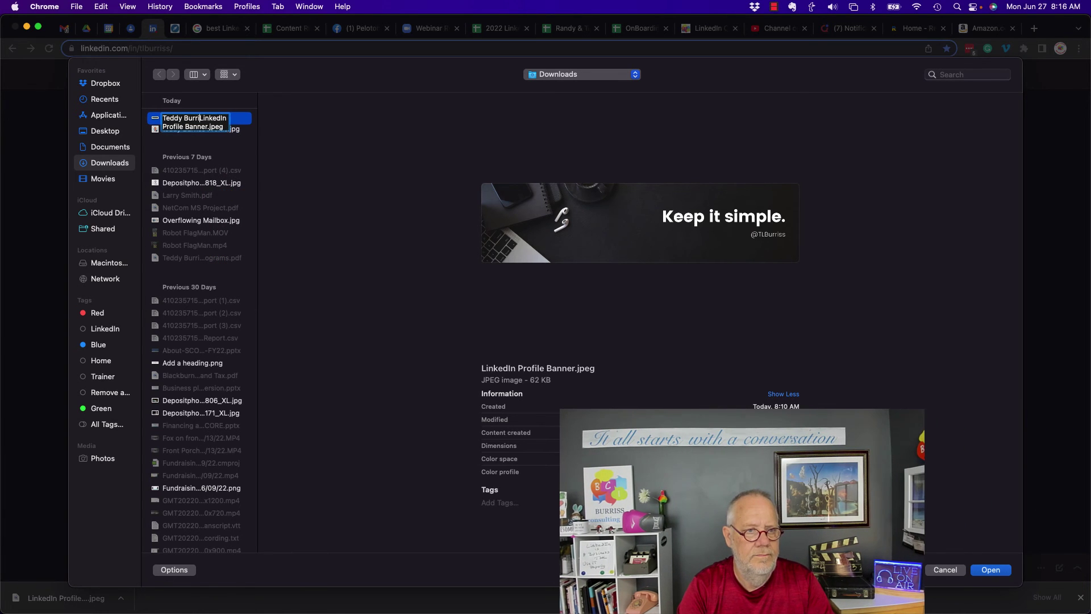
text(ss)
key(Return)
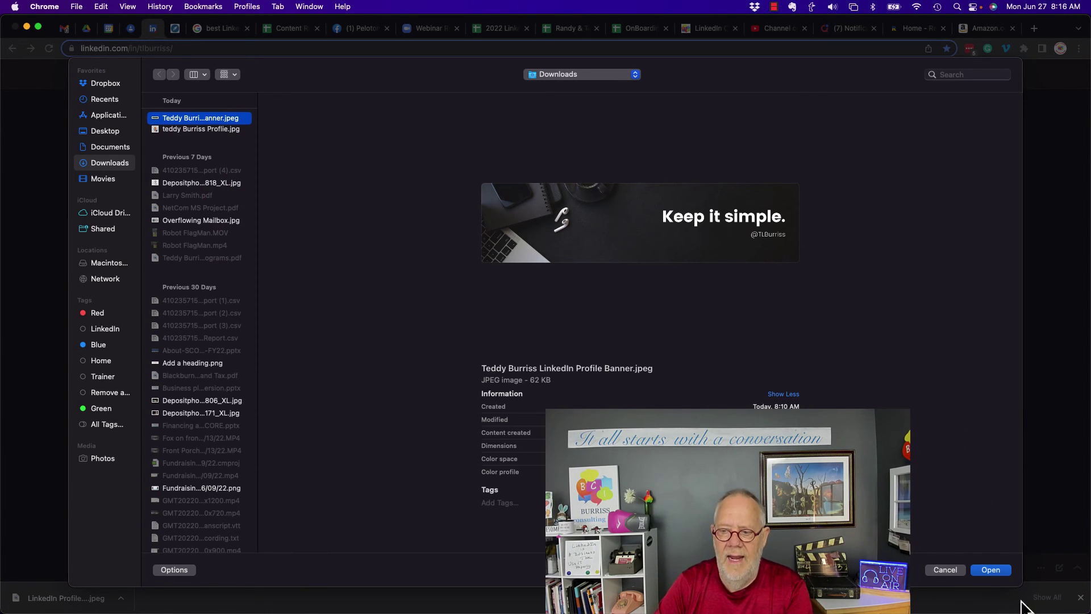
click(992, 570)
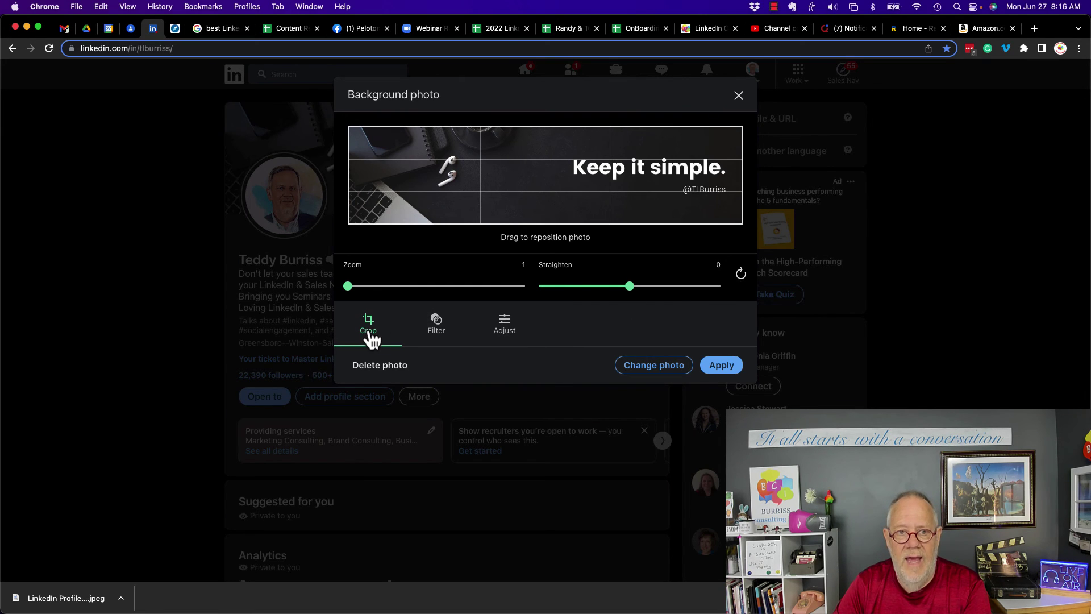
Review the Filter and Adjust options, then apply the 'Keep it simple.' banner
click(436, 333)
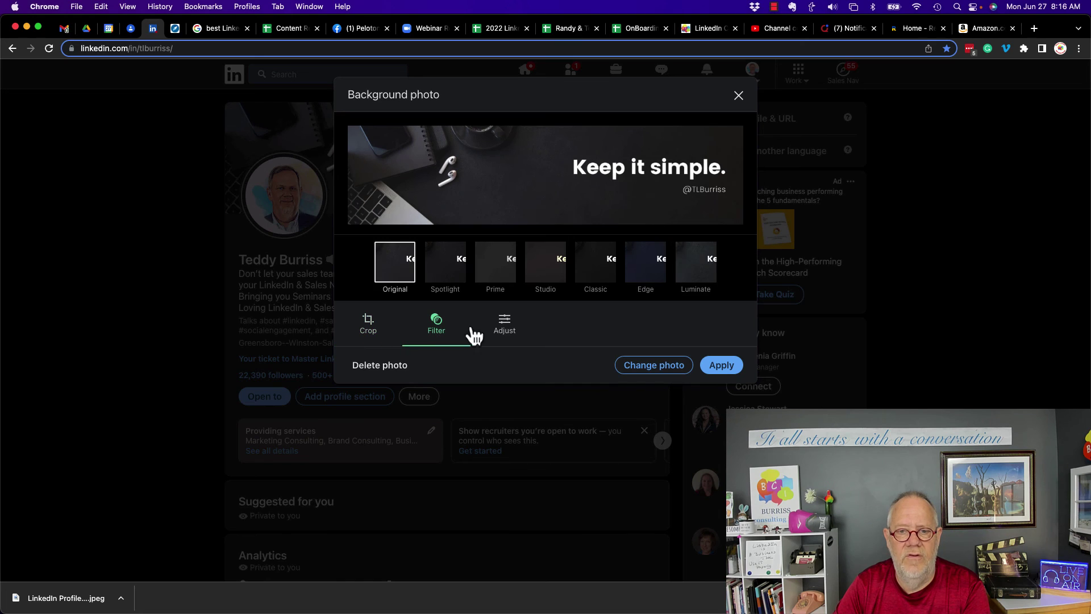
click(502, 335)
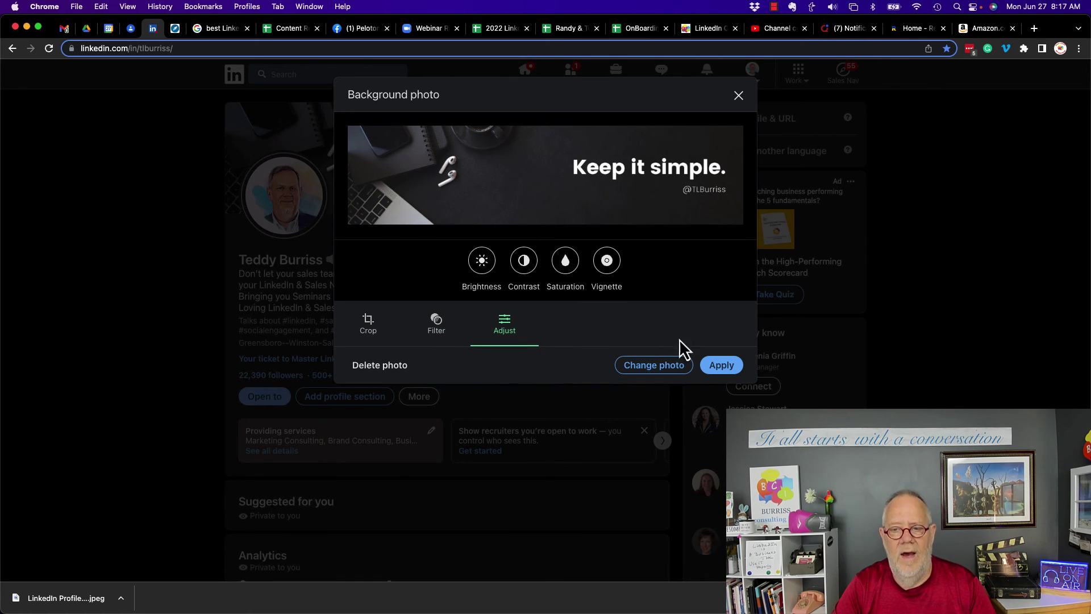
click(719, 368)
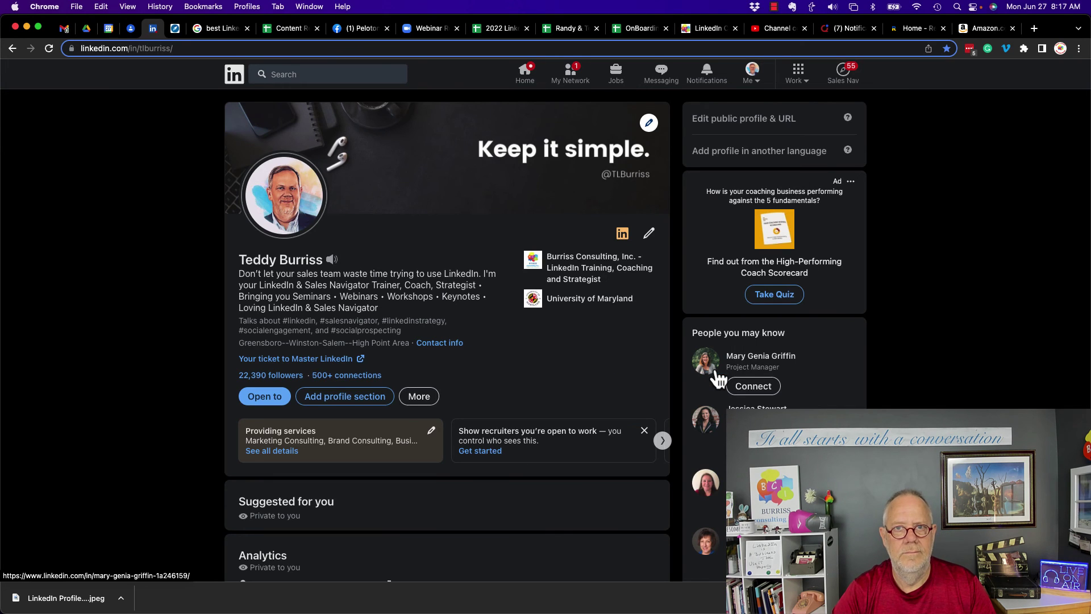